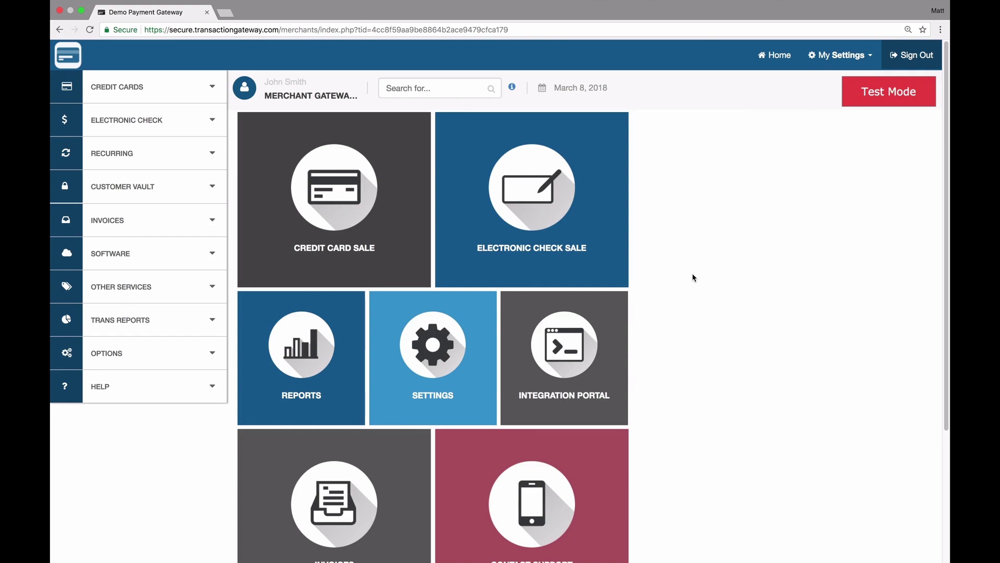
- Expand the CREDIT CARDS menu in the dashboard sidebar
click(152, 87)
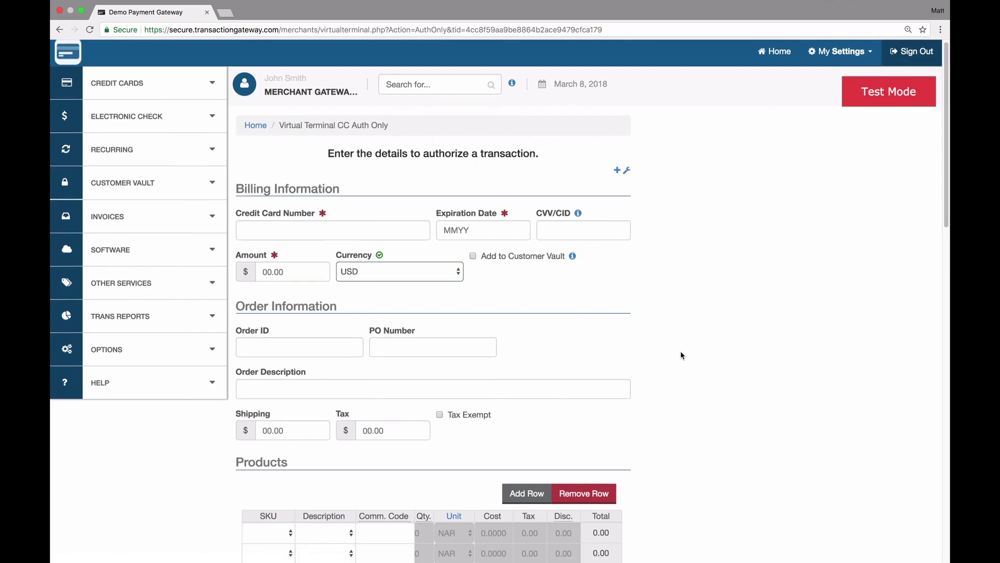
scroll(681, 351, down, 5)
scroll(681, 356, down, 5)
scroll(680, 355, down, 5)
scroll(681, 356, down, 5)
scroll(681, 356, down, 3)
scroll(680, 355, up, 1)
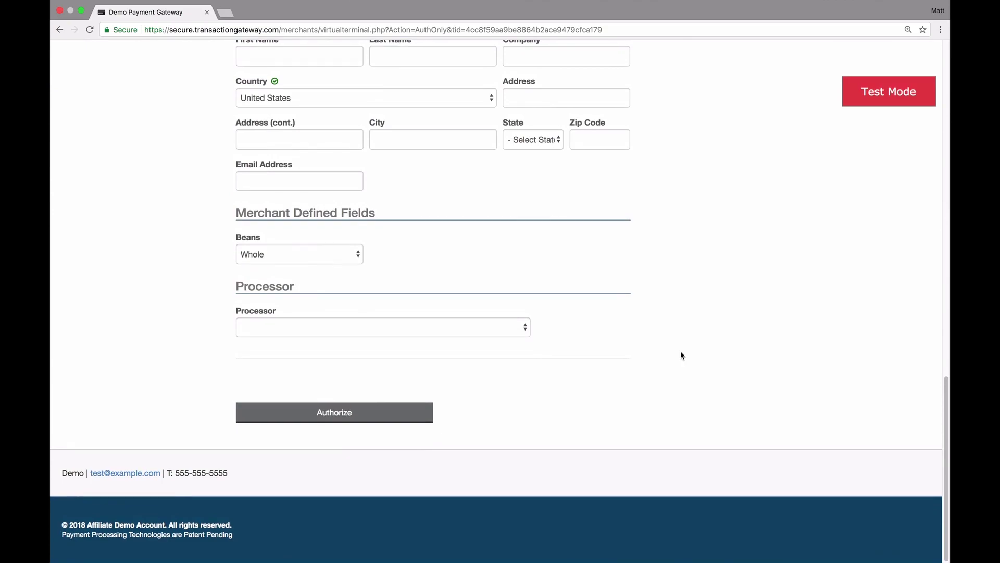
scroll(680, 356, up, 5)
scroll(681, 356, up, 5)
scroll(681, 356, up, 3)
scroll(680, 351, up, 2)
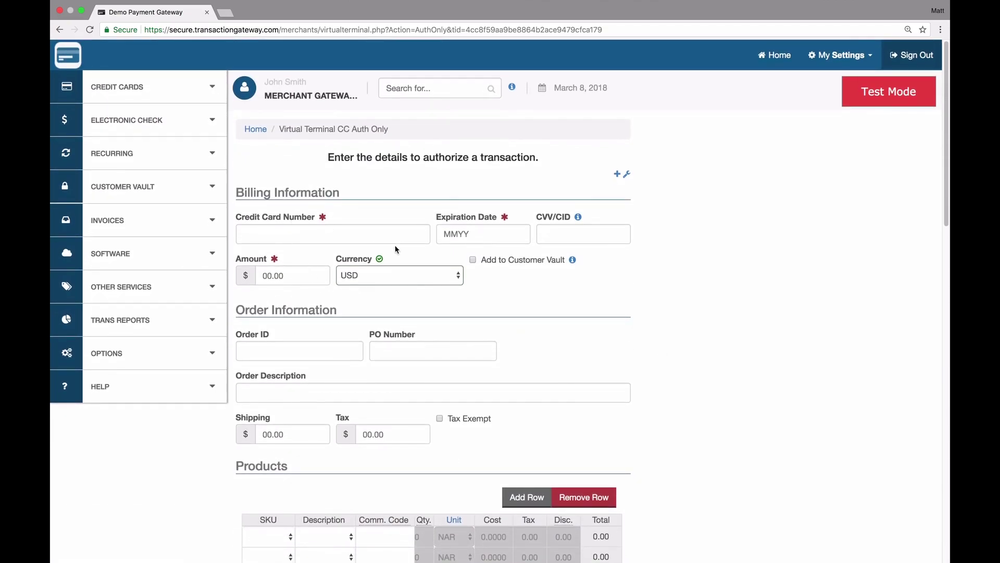
scroll(439, 442, down, 1)
scroll(438, 443, down, 8)
scroll(438, 442, down, 2)
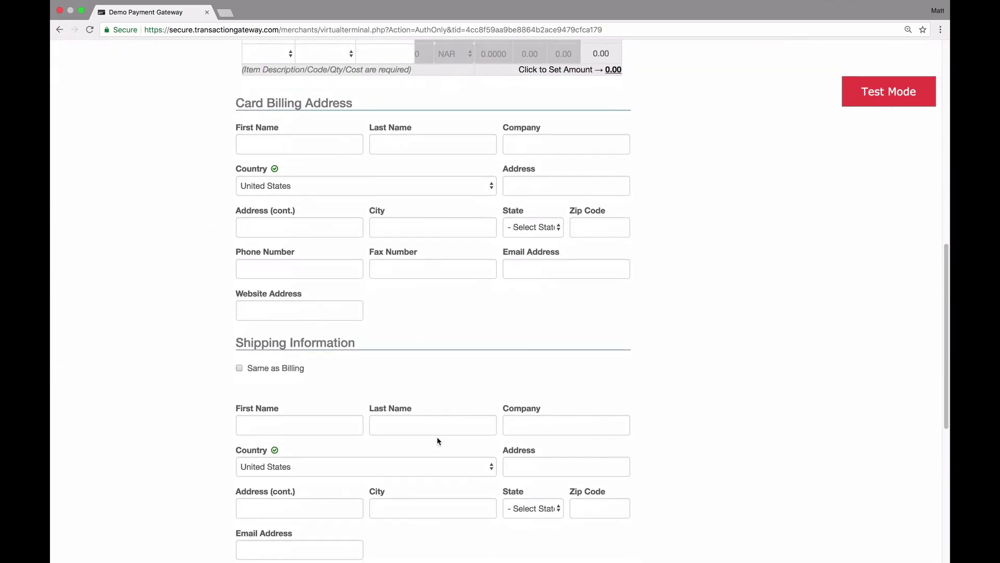
scroll(414, 447, down, 2)
scroll(414, 448, down, 5)
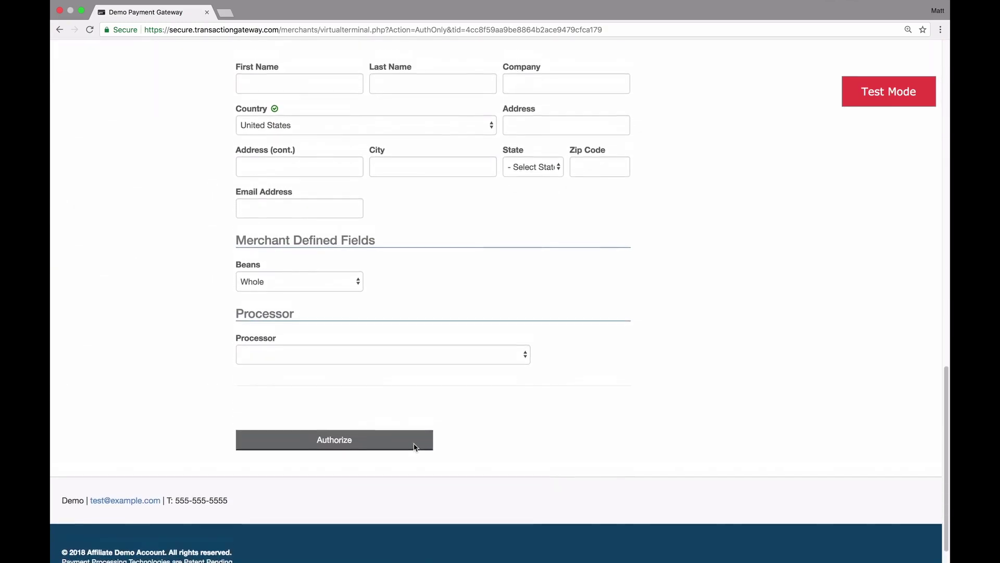
scroll(415, 447, up, 15)
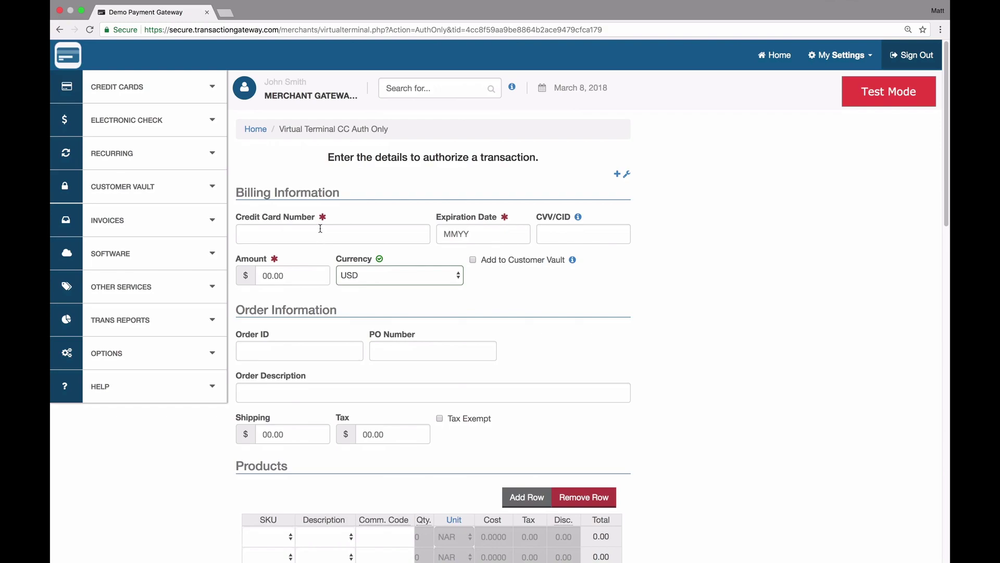
- Open the blank Authorize form and begin entering the test card number
click(320, 229)
text(41111)
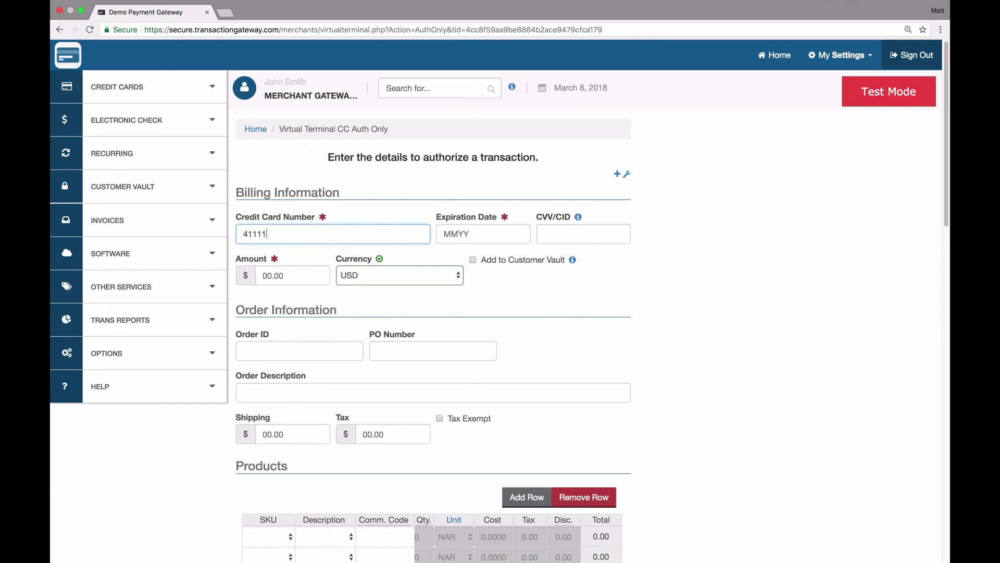
text(11111111111)
key(Tab)
text(1020)
key(Tab)
key(Tab)
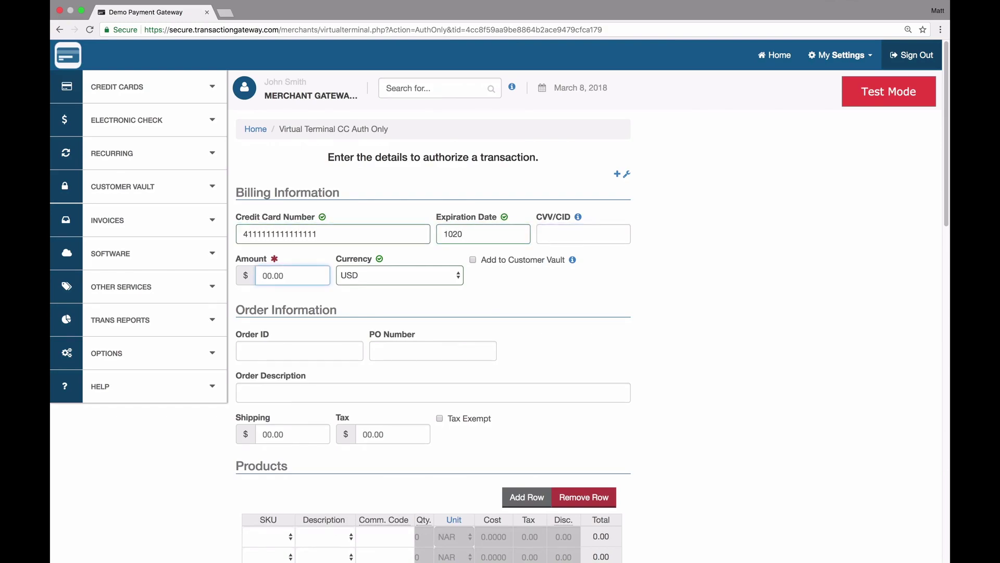
text(30.00)
scroll(423, 377, down, 5)
scroll(423, 376, down, 5)
scroll(423, 376, down, 2)
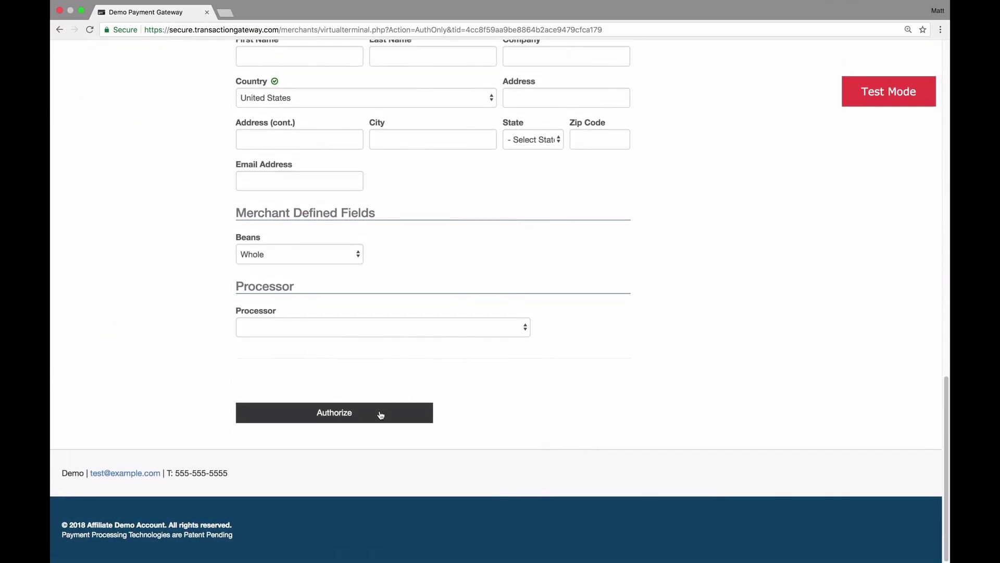
click(381, 413)
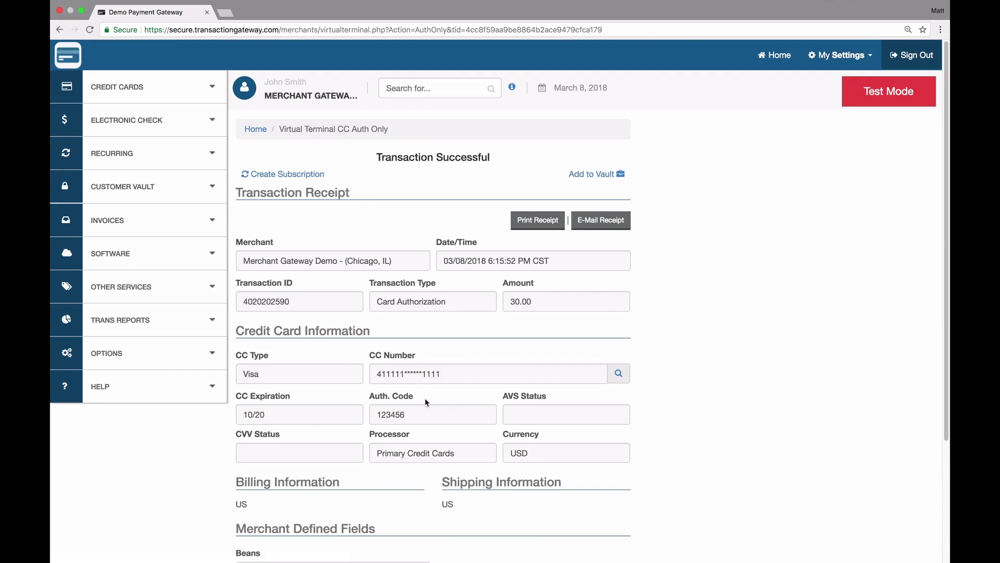
double_click(270, 300)
right_click(270, 301)
click(306, 324)
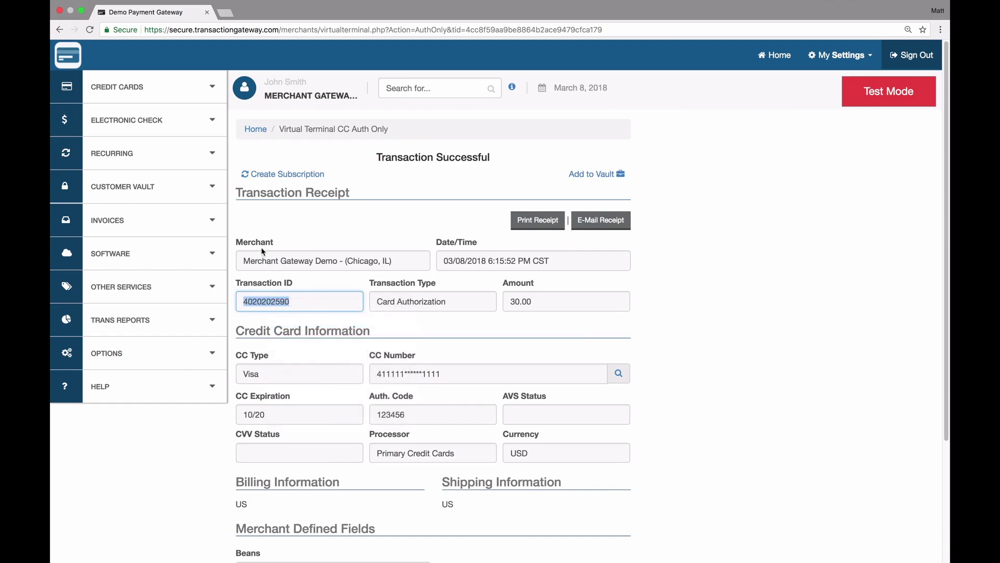
click(164, 90)
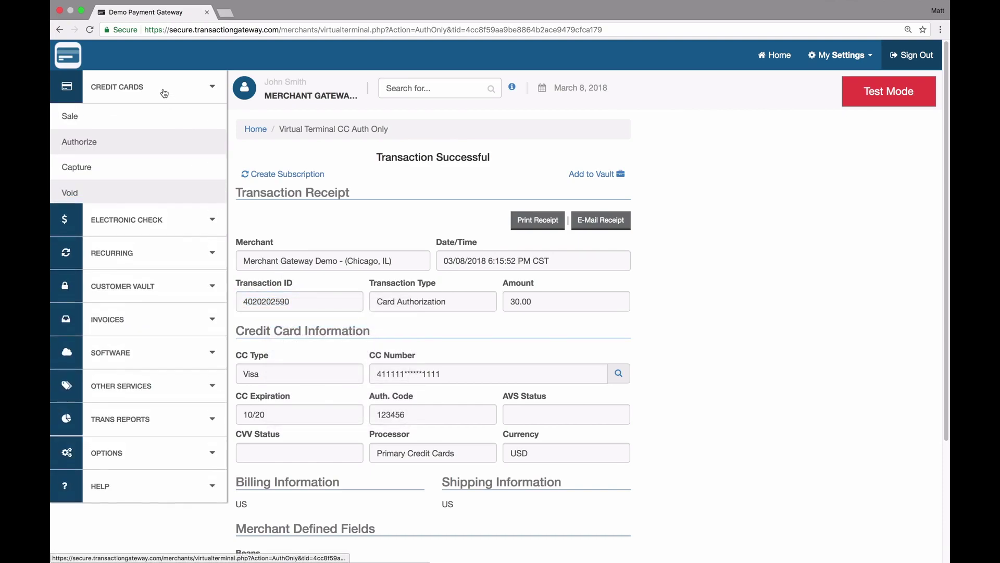
click(129, 170)
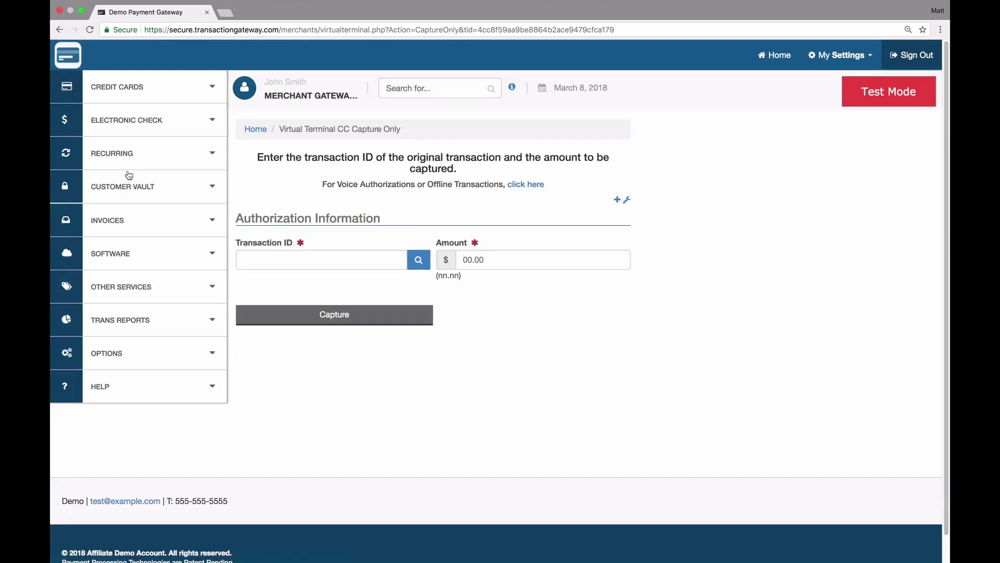
click(280, 258)
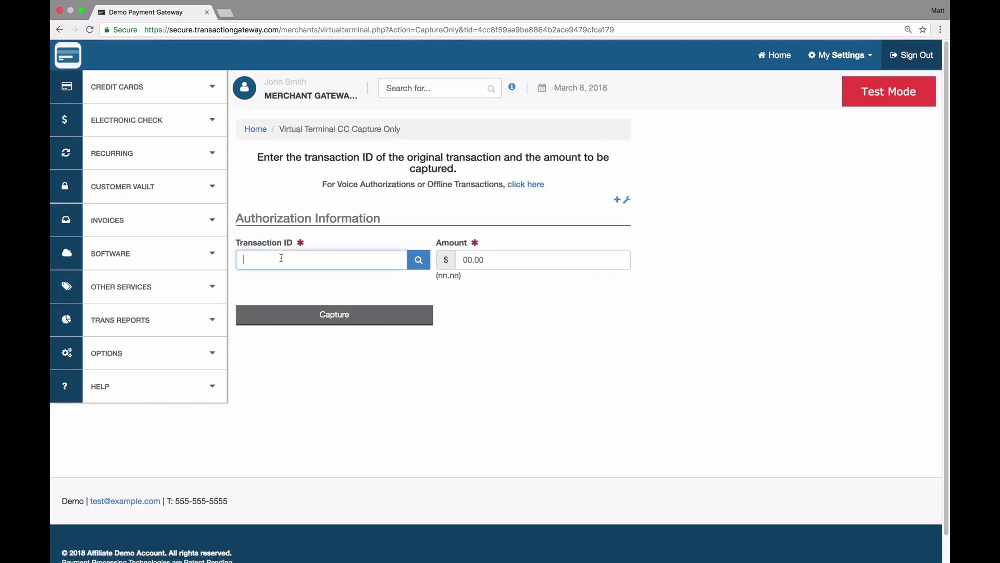
key(Tab)
click(467, 260)
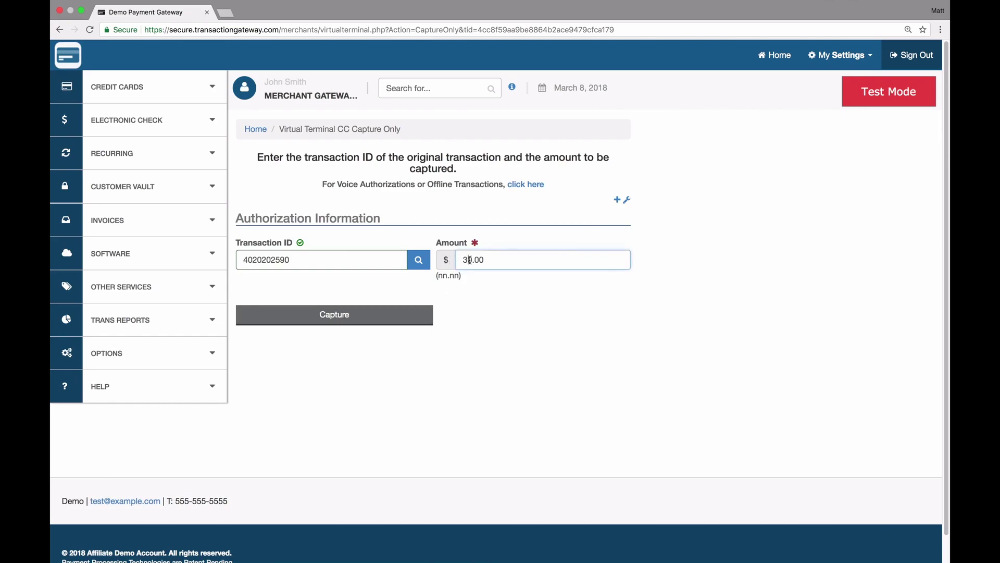
key(BackSpace)
text(2)
click(508, 315)
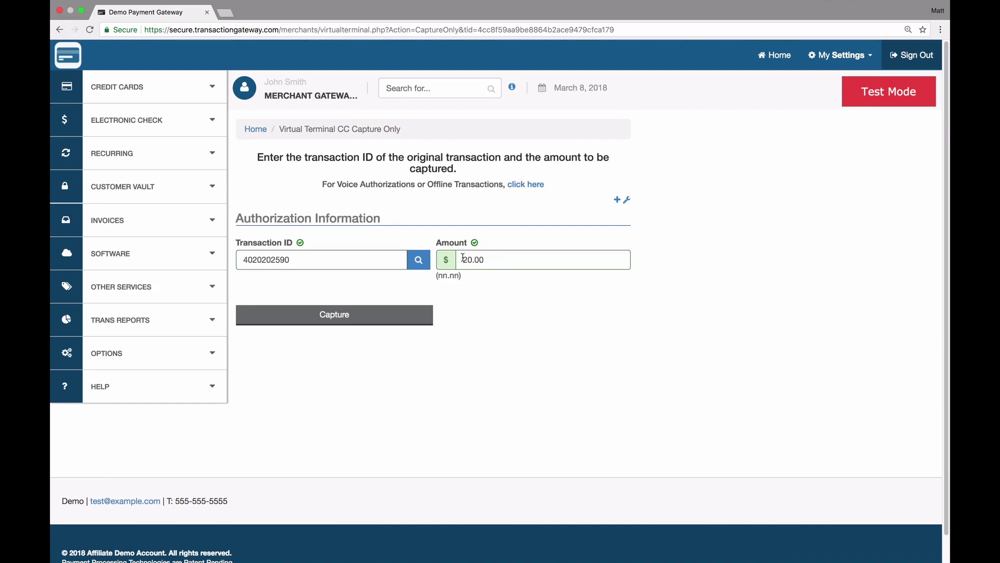
- Look up the transaction in Reports and run the 03/01–03/09/2018 search
click(420, 260)
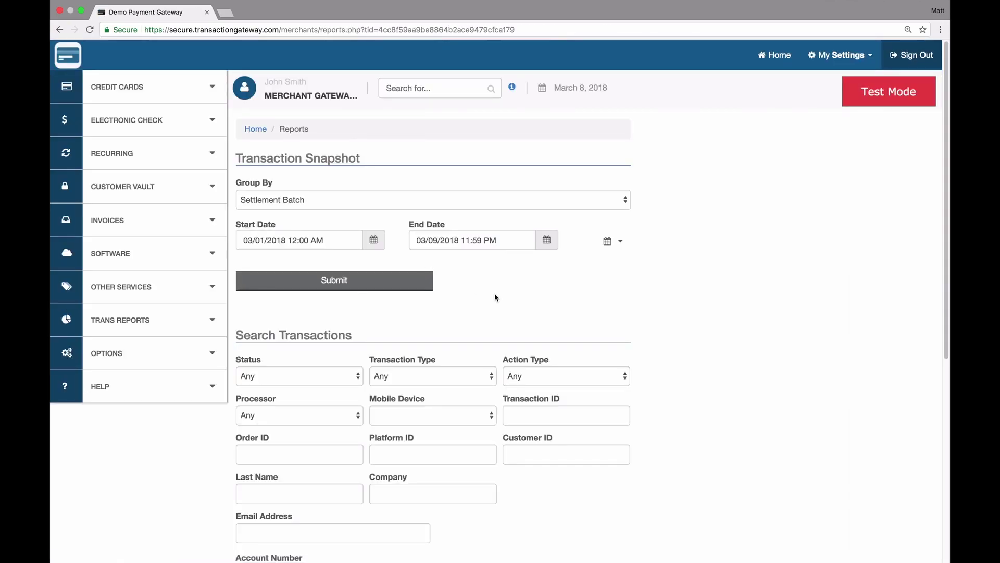
scroll(494, 298, down, 10)
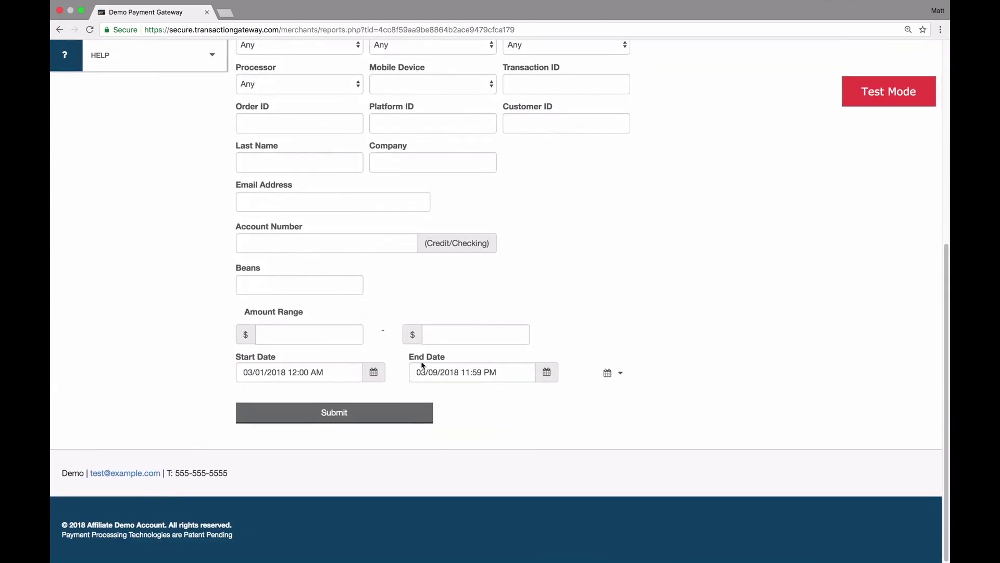
click(387, 415)
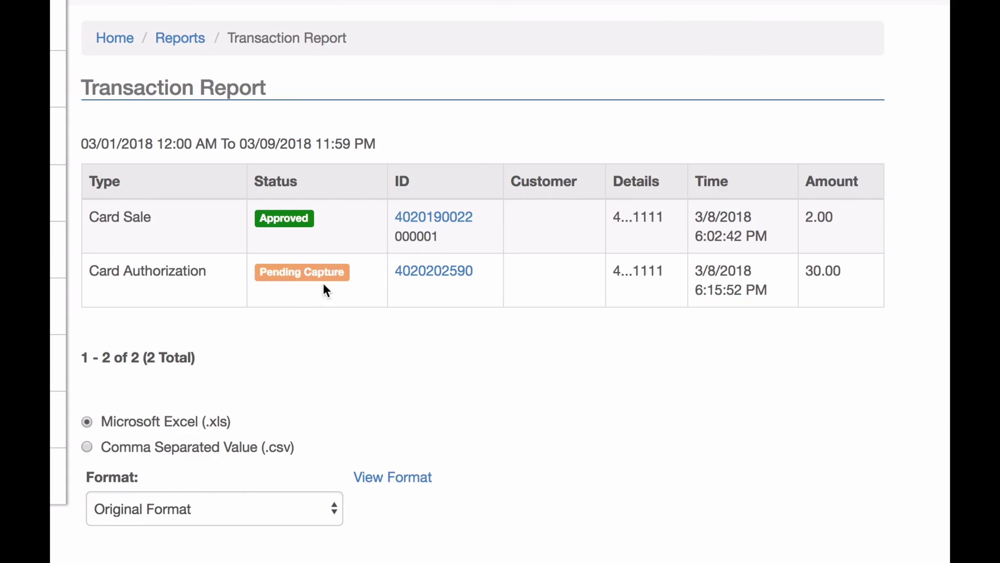
click(433, 274)
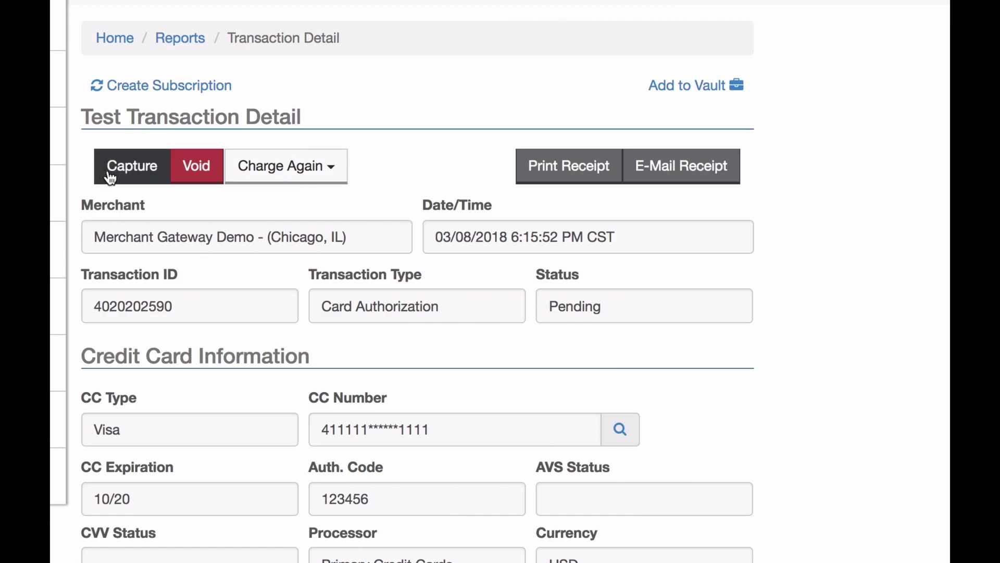
click(270, 166)
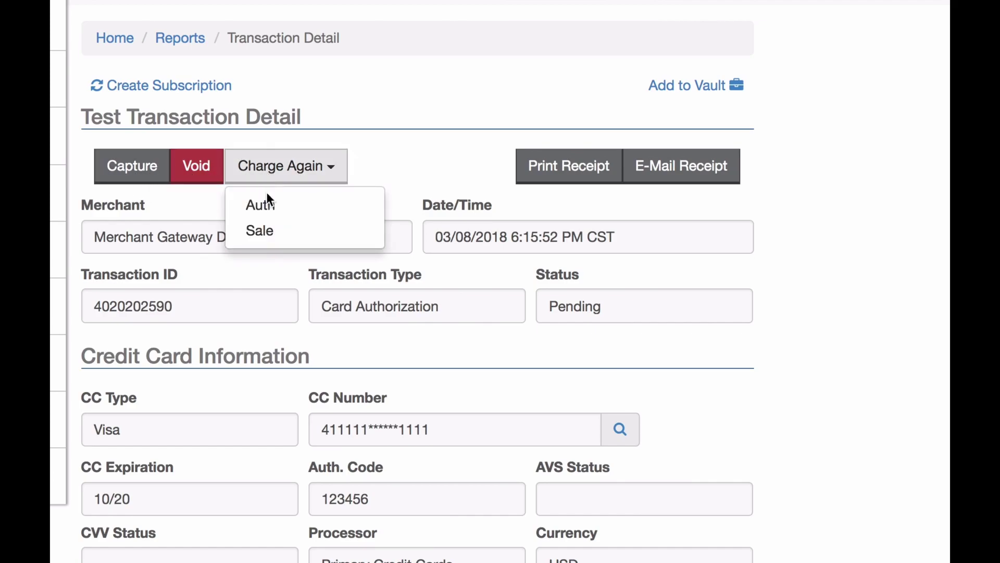
click(87, 168)
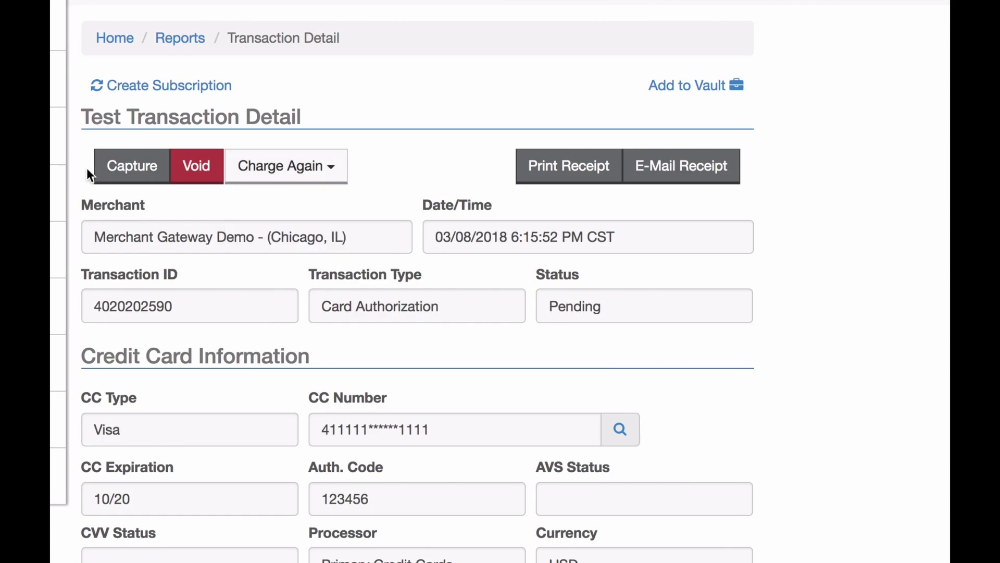
click(133, 174)
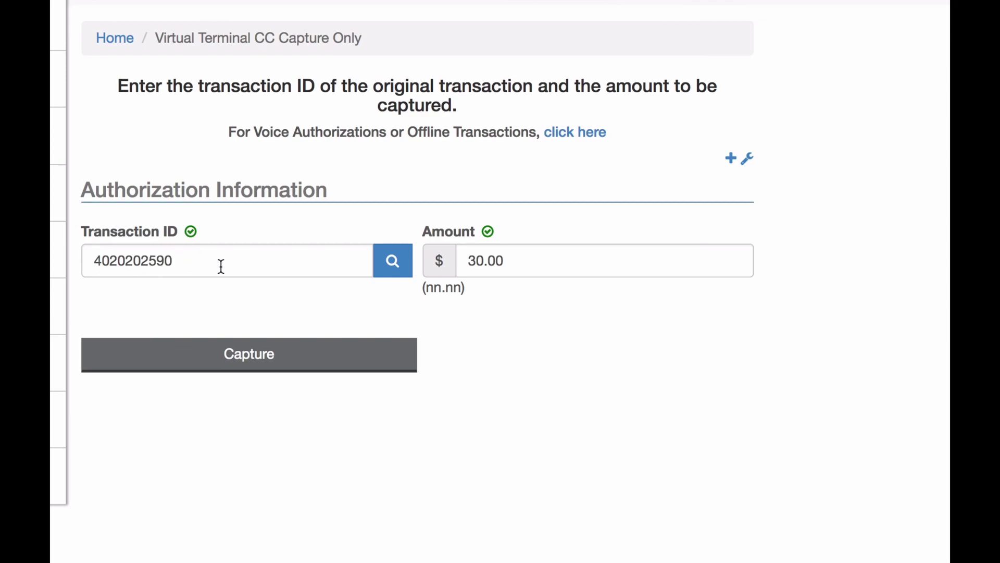
click(325, 366)
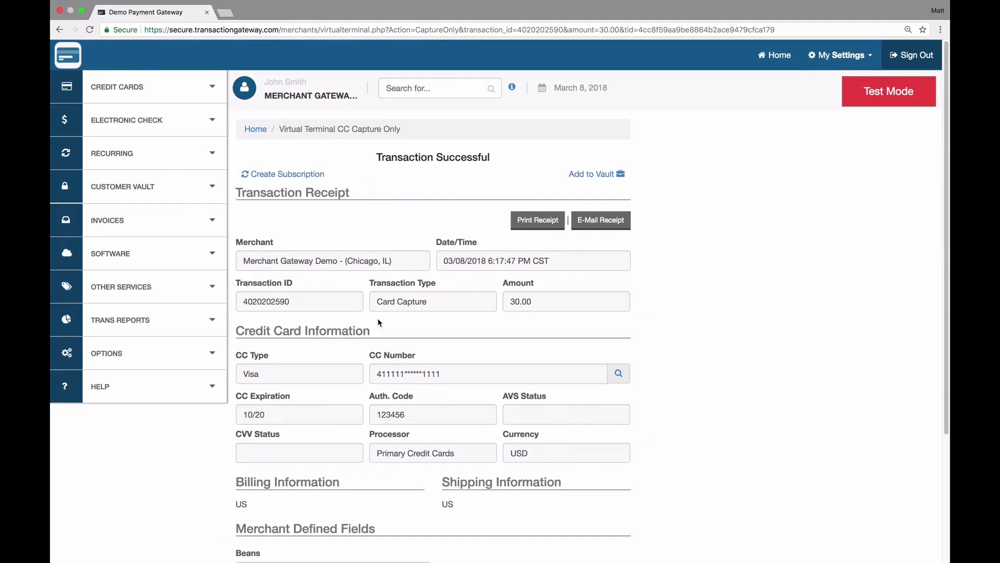
scroll(405, 349, down, 5)
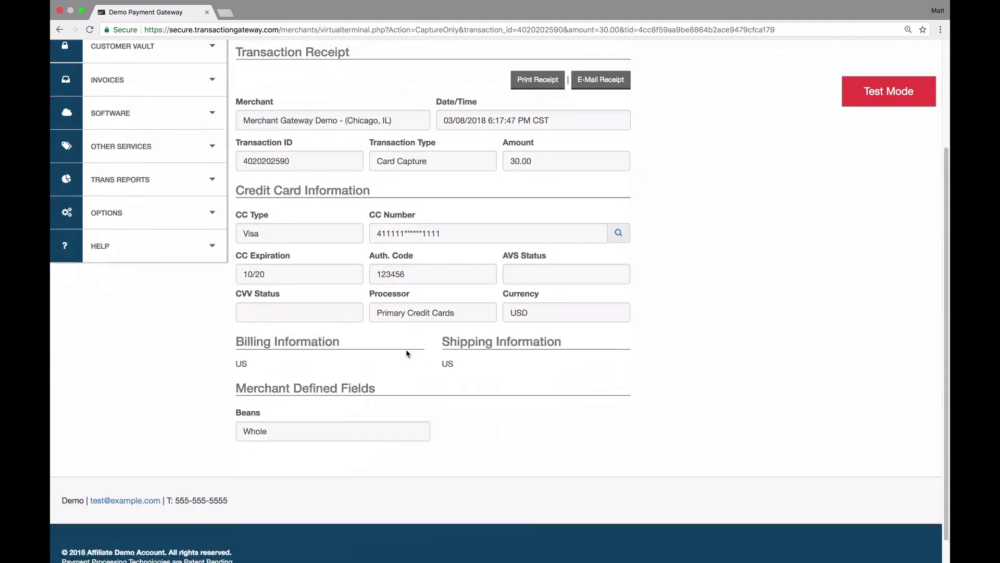
scroll(406, 350, up, 5)
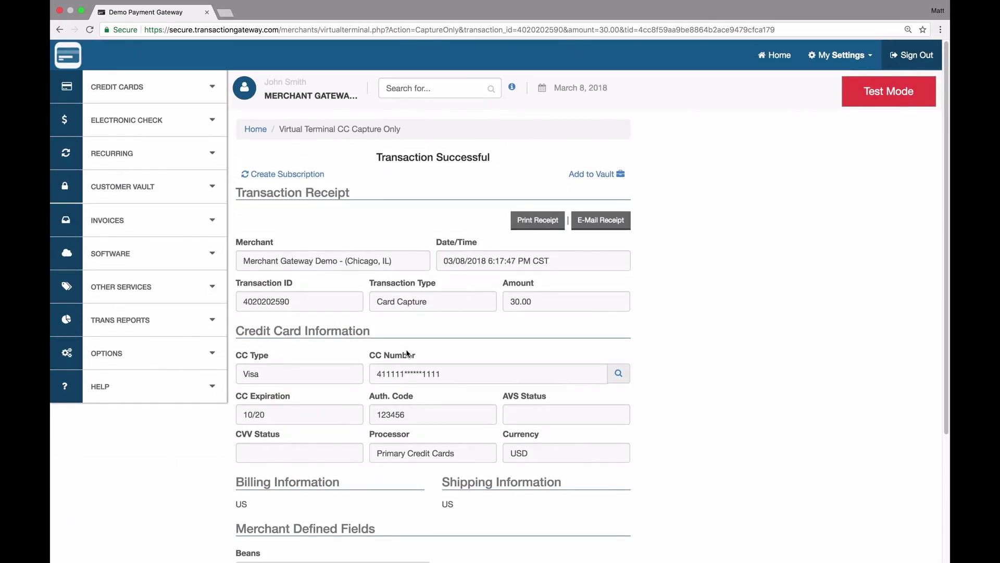